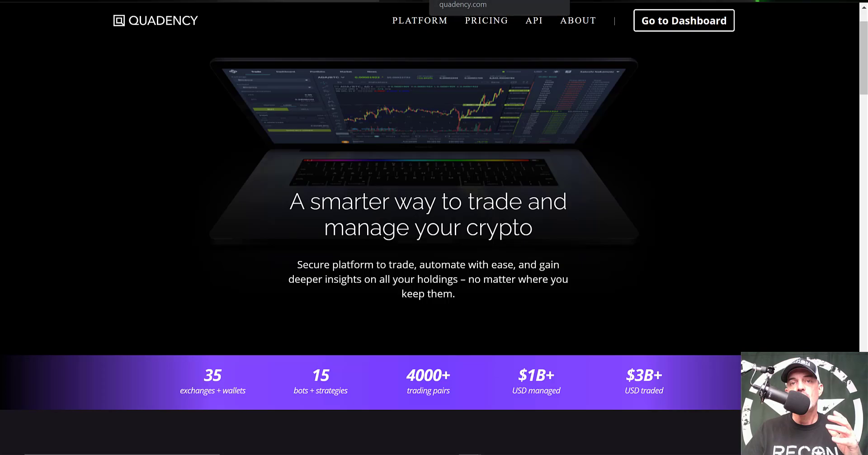
- Open the Pricing page and highlight the LITE and PRO plan names and PRO monthly price
{"action": "left_click", "coordinate": [500, 1]}
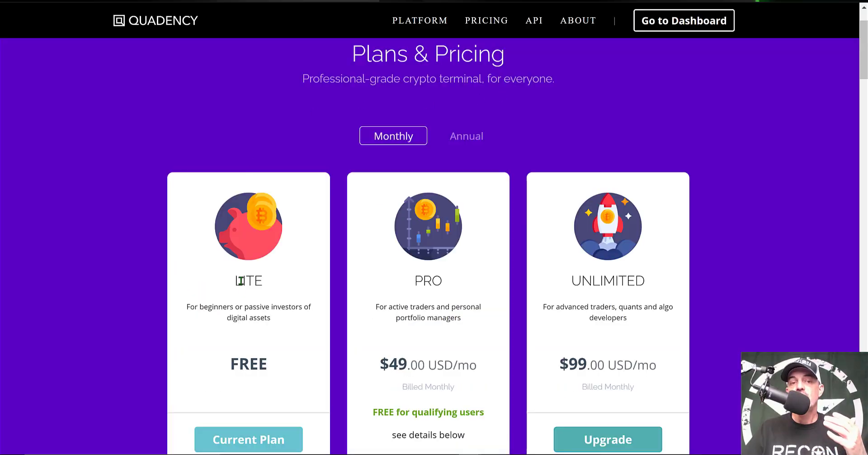
{"action": "left_click_drag", "start_coordinate": [233, 284], "coordinate": [273, 285]}
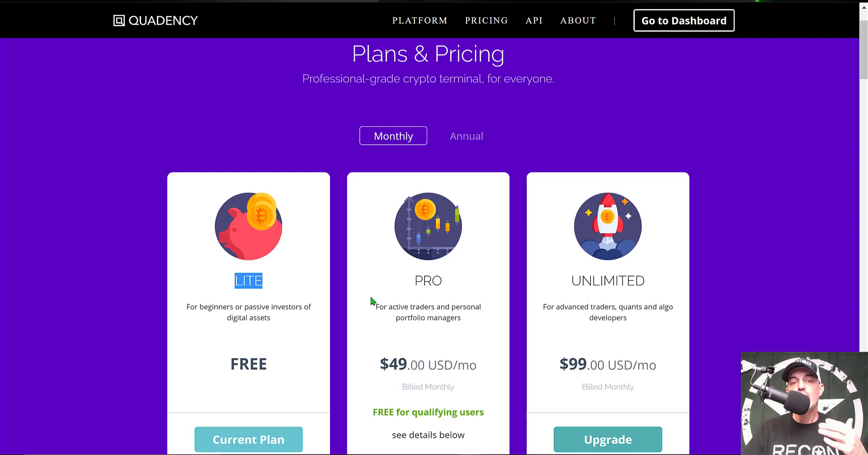
{"action": "left_click_drag", "start_coordinate": [414, 276], "coordinate": [443, 282]}
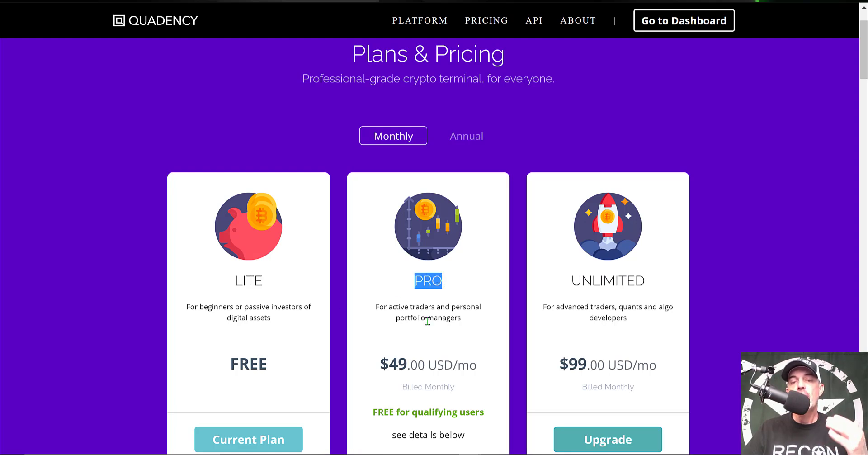
{"action": "left_click_drag", "start_coordinate": [387, 358], "coordinate": [454, 360]}
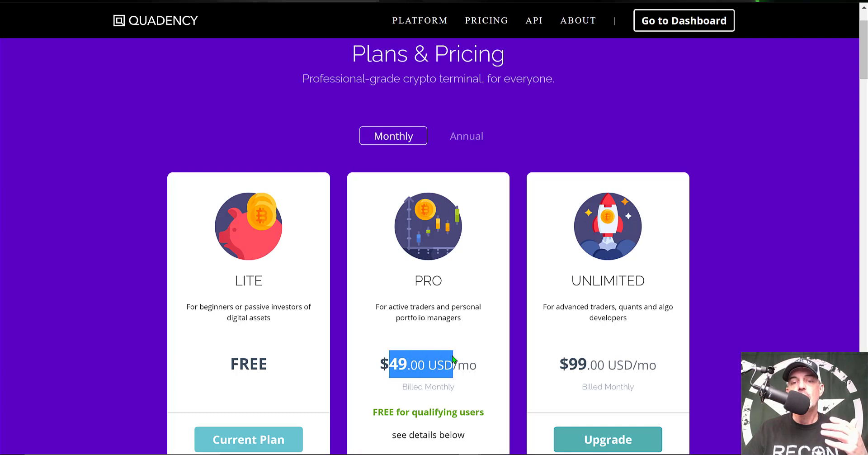
{"action": "left_click", "coordinate": [479, 351]}
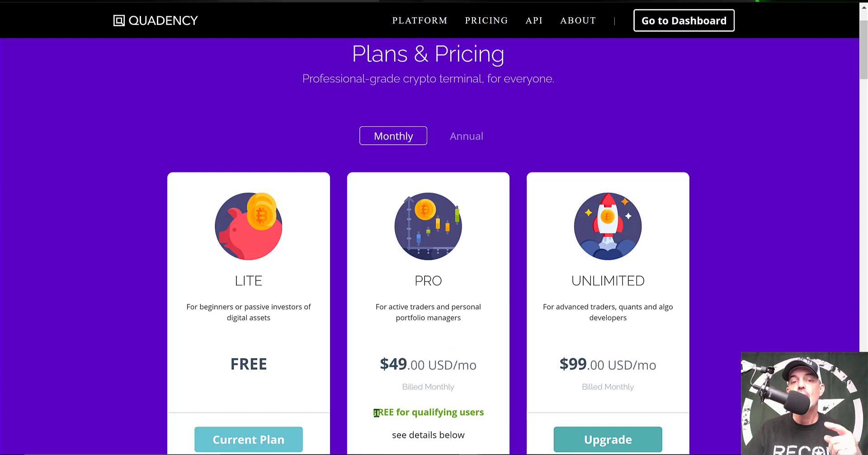
- Highlight the free-for-qualifying-users note, then scroll down to the Official Partners bonus offers
{"action": "left_click_drag", "start_coordinate": [376, 413], "coordinate": [486, 412]}
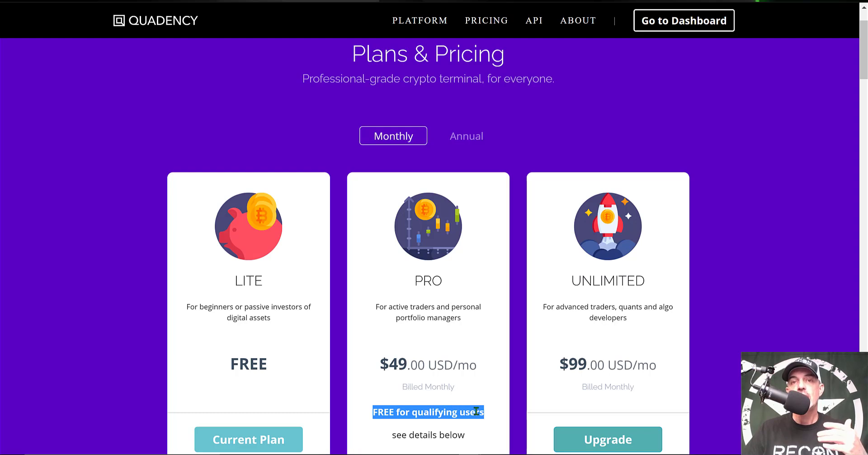
{"action": "left_click", "coordinate": [451, 331]}
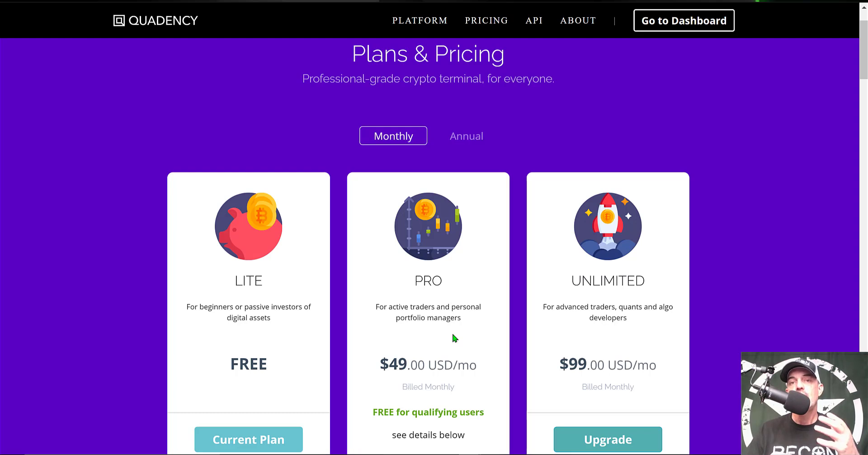
{"action": "scroll", "coordinate": [465, 308], "scroll_direction": "down", "scroll_amount": 1}
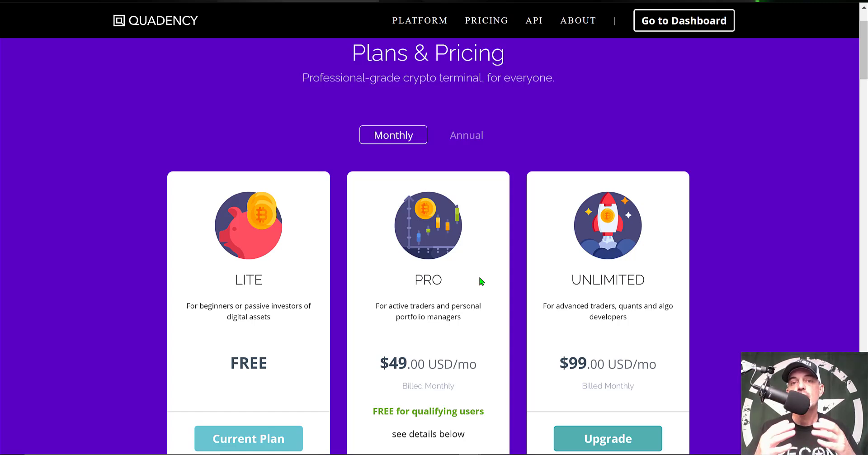
{"action": "scroll", "coordinate": [715, 121], "scroll_direction": "down", "scroll_amount": 15}
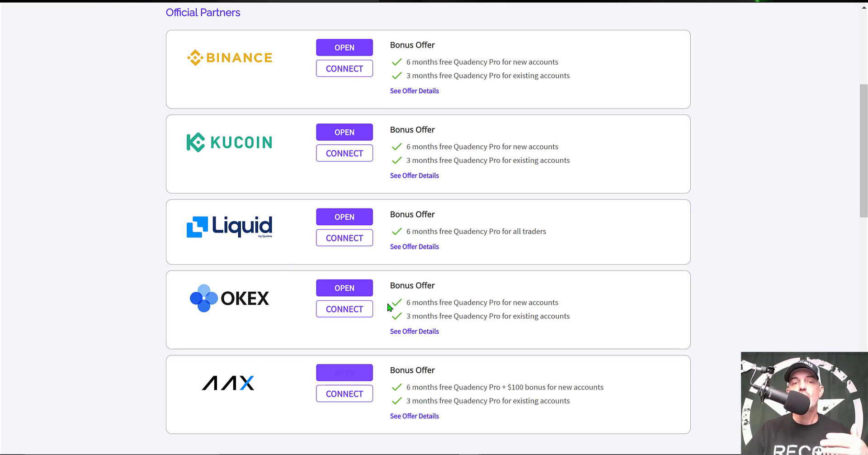
- Go to the Quadency dashboard listing exchange accounts, with KuCoin V2 valued at $653.51
{"action": "left_click", "coordinate": [355, 217]}
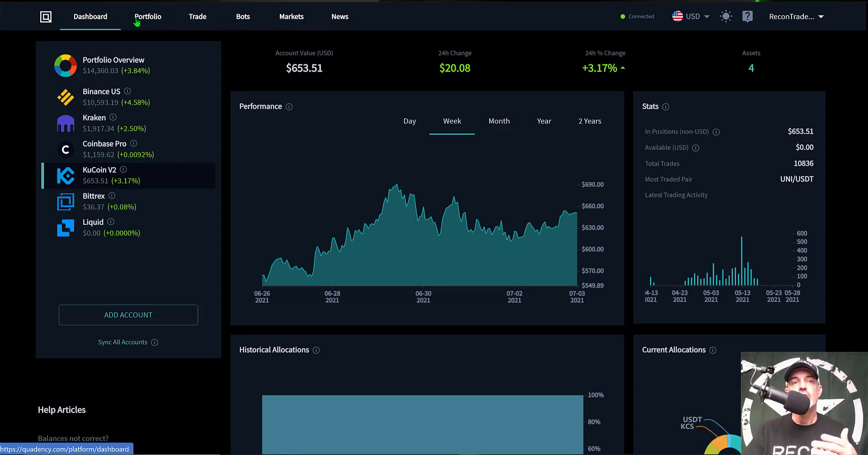
- Open the Bots section and browse the Available Bots list, including Smart Order, MACD and Grid Trader
{"action": "left_click", "coordinate": [243, 18]}
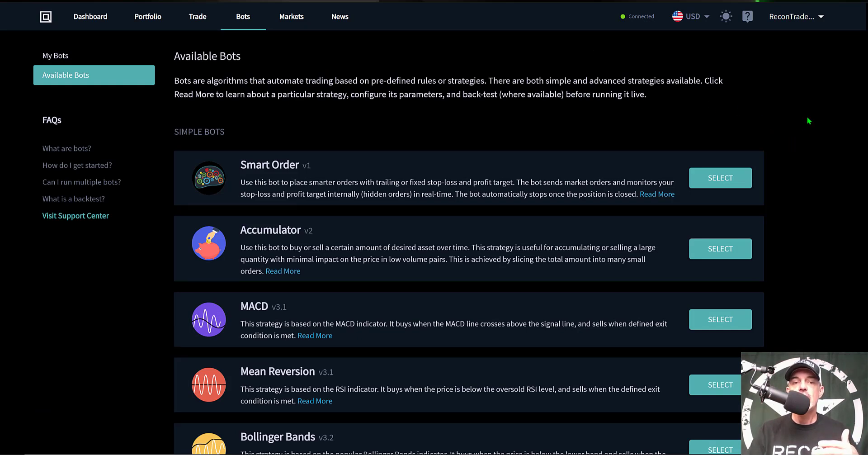
{"action": "scroll", "coordinate": [808, 119], "scroll_direction": "down", "scroll_amount": 5}
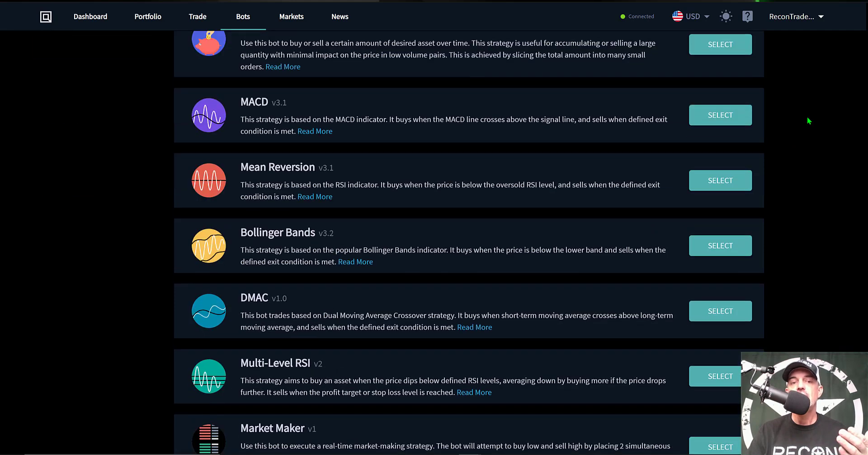
{"action": "scroll", "coordinate": [808, 119], "scroll_direction": "down", "scroll_amount": 5}
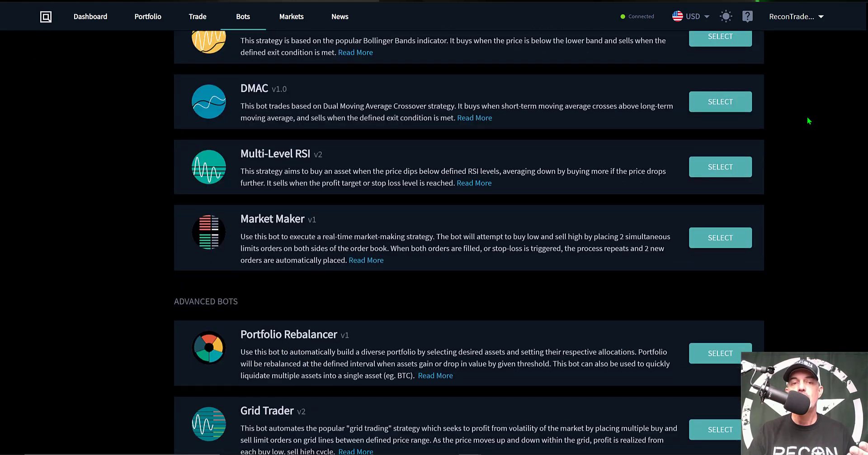
{"action": "scroll", "coordinate": [808, 118], "scroll_direction": "down", "scroll_amount": 7}
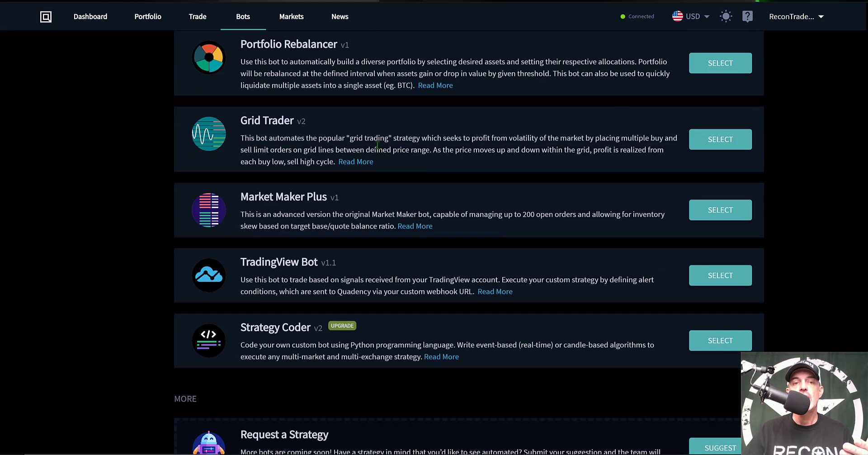
{"action": "scroll", "coordinate": [810, 119], "scroll_direction": "up", "scroll_amount": 12}
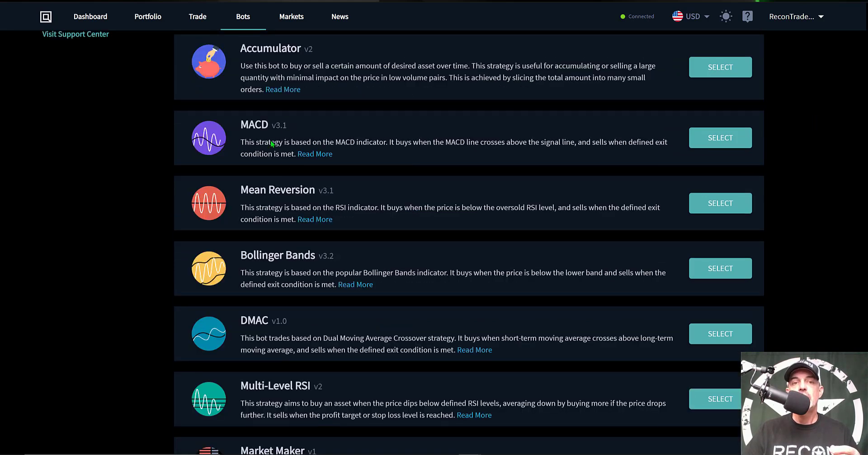
- Select the MACD v3.1 bot and scroll down its configuration page
{"action": "left_click", "coordinate": [722, 138]}
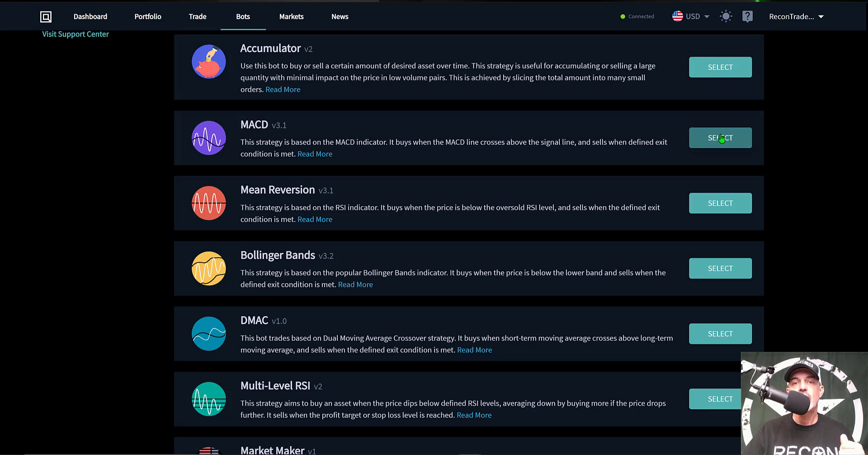
{"action": "scroll", "coordinate": [368, 217], "scroll_direction": "down", "scroll_amount": 1}
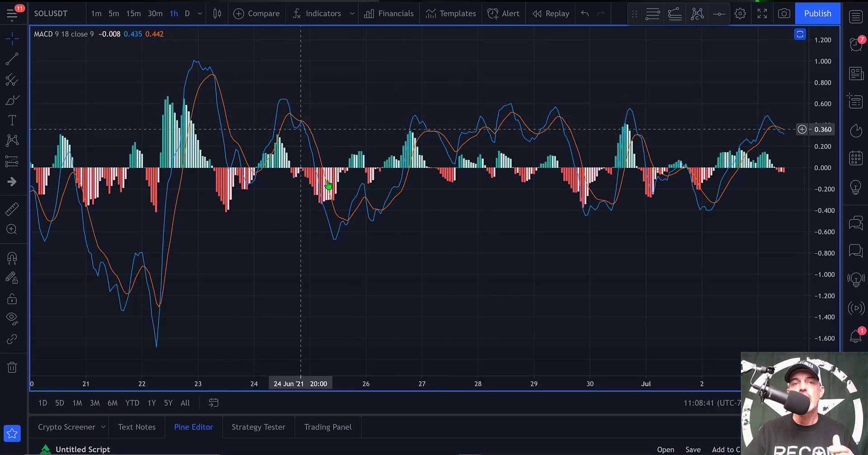
{"action": "left_click", "coordinate": [274, 103]}
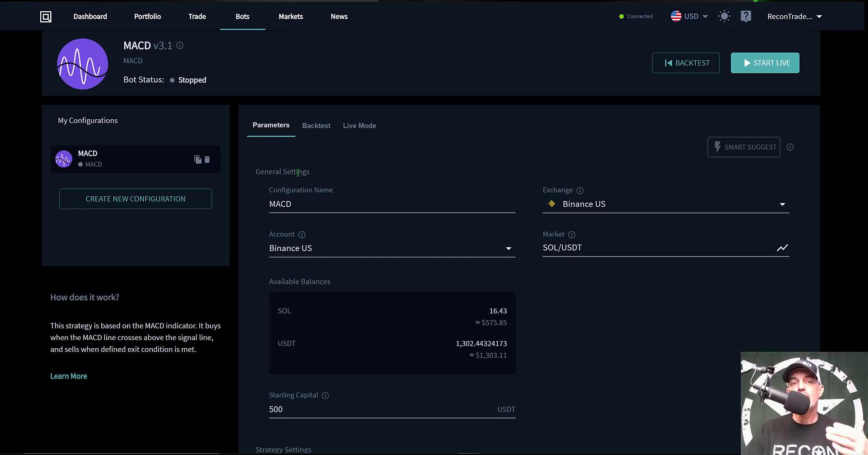
- Keep Binance US as the exchange and choose the Binance US trading account
{"action": "left_click", "coordinate": [285, 203]}
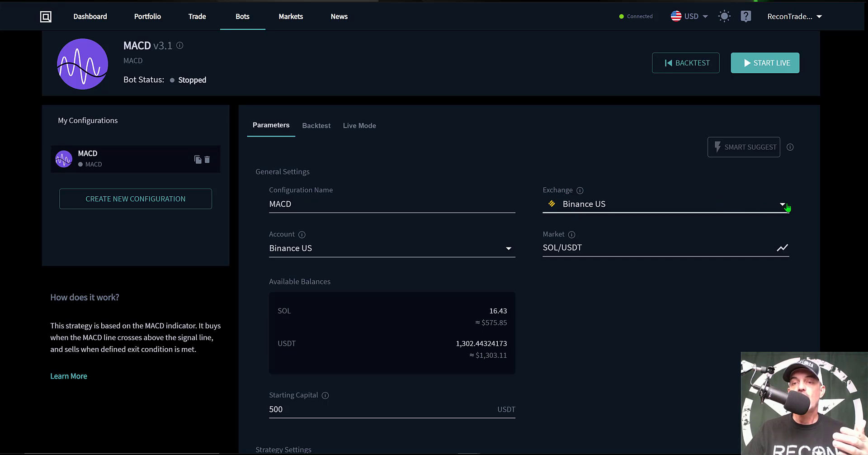
{"action": "left_click", "coordinate": [739, 207]}
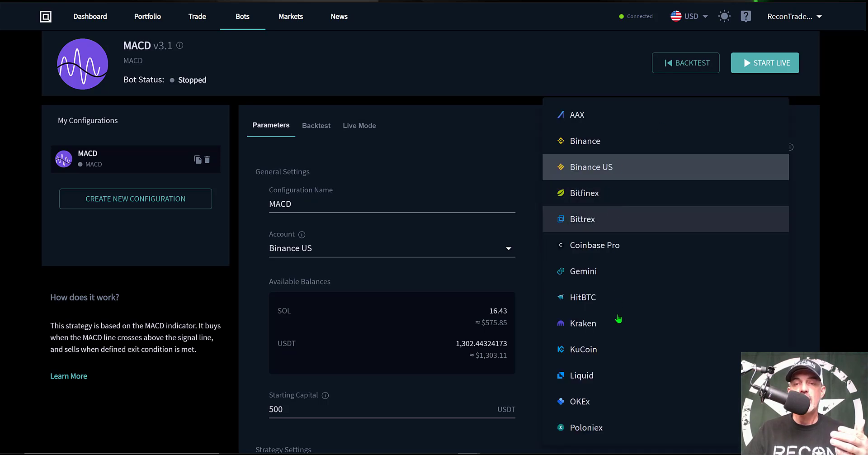
{"action": "left_click", "coordinate": [607, 168]}
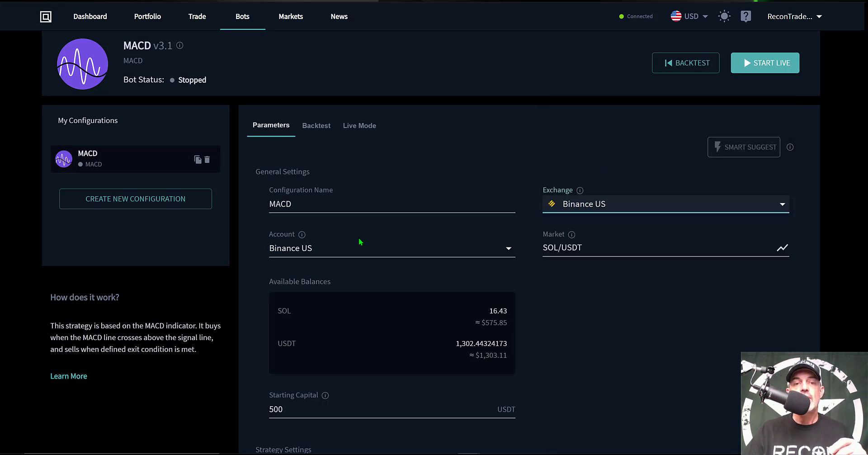
{"action": "left_click", "coordinate": [352, 253]}
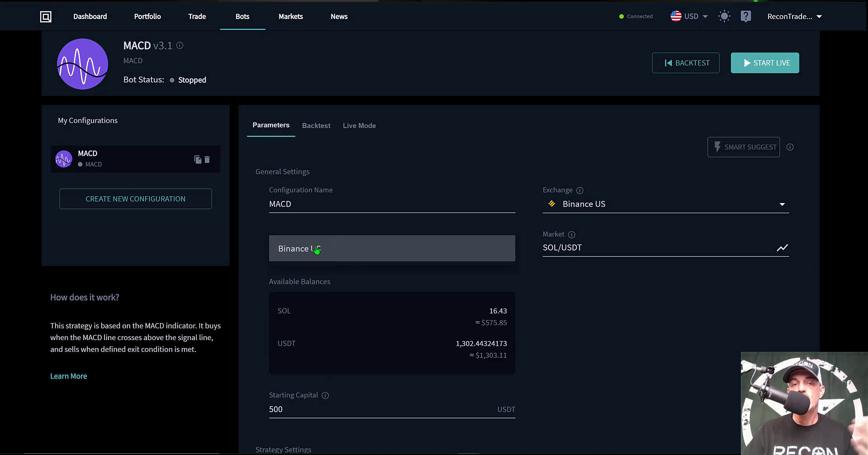
{"action": "left_click", "coordinate": [317, 250]}
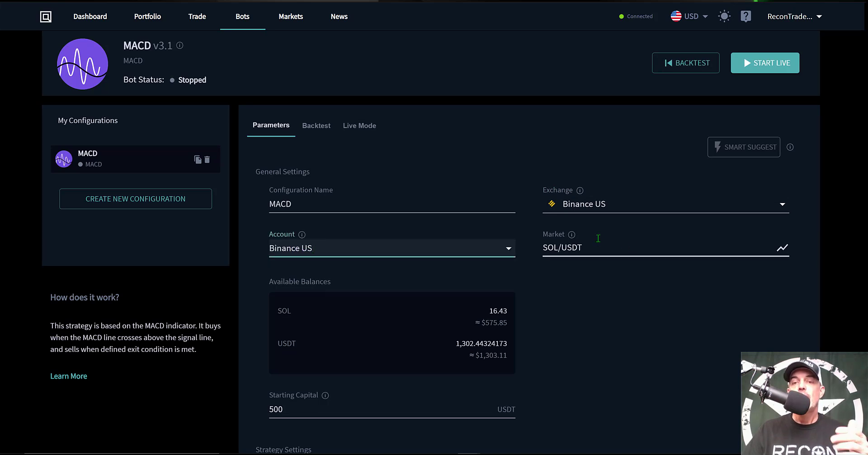
- Set the bot's market to SOL/USDT after trying ADA and ETH
{"action": "mouse_move", "coordinate": [582, 248]}
{"action": "left_click", "coordinate": [604, 247]}
{"action": "type", "text": "ADA"}
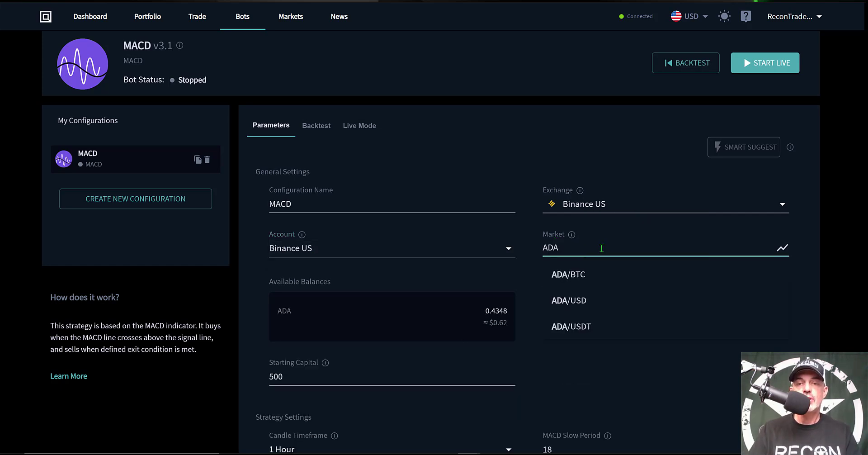
{"action": "key", "text": "BackSpace"}
{"action": "key", "text": "BackSpace"}
{"action": "key", "text": "BackSpace"}
{"action": "type", "text": "ETH"}
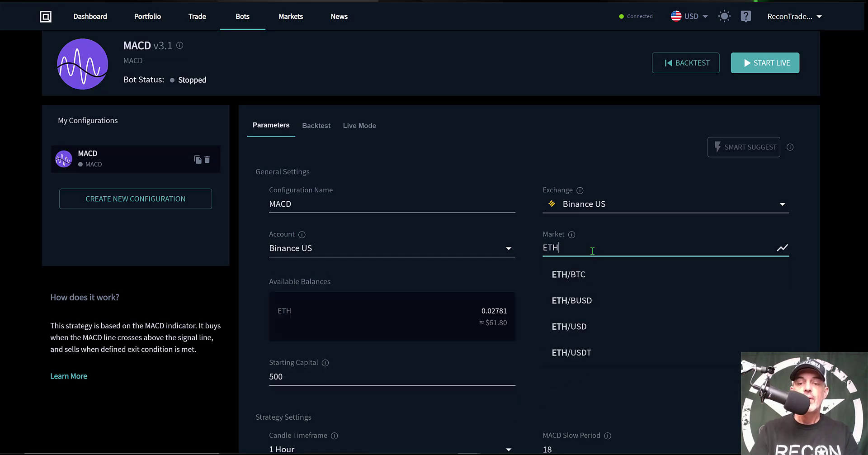
{"action": "key", "text": "BackSpace"}
{"action": "key", "text": "BackSpace"}
{"action": "key", "text": "BackSpace"}
{"action": "type", "text": "SOL"}
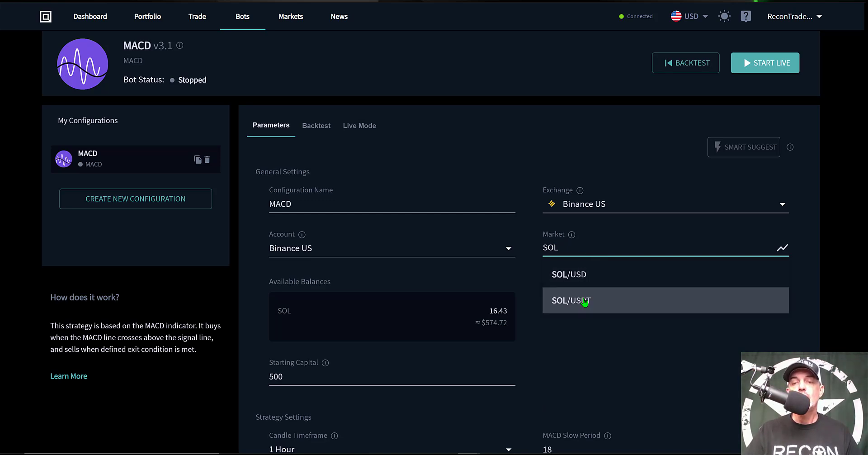
{"action": "left_click", "coordinate": [584, 301]}
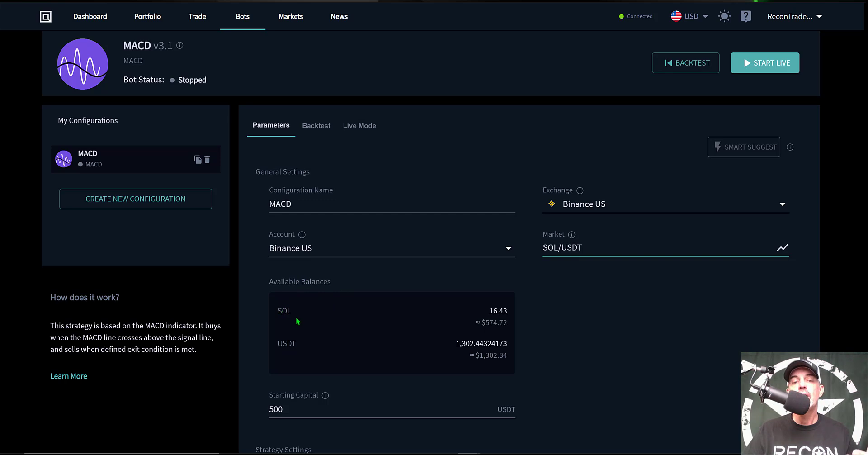
- Check the available USDT balance and focus the Starting Capital field
{"action": "left_click_drag", "start_coordinate": [278, 343], "coordinate": [307, 351]}
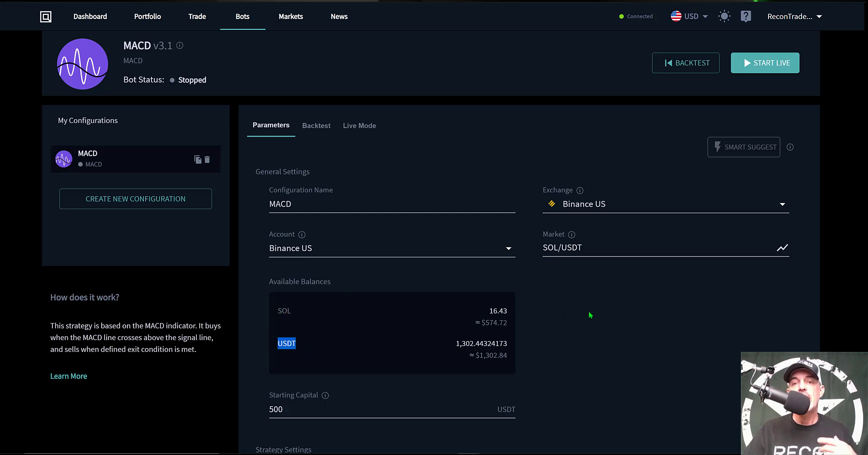
{"action": "scroll", "coordinate": [606, 318], "scroll_direction": "down", "scroll_amount": 5}
{"action": "left_click", "coordinate": [292, 177]}
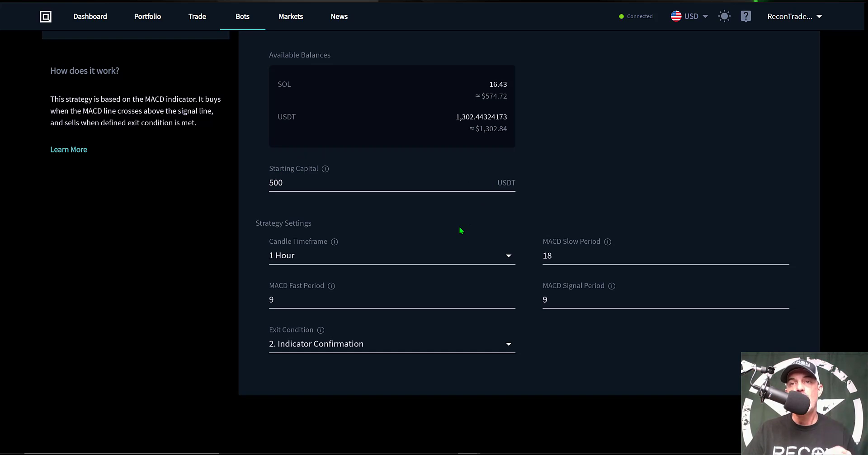
{"action": "triple_click", "coordinate": [281, 225]}
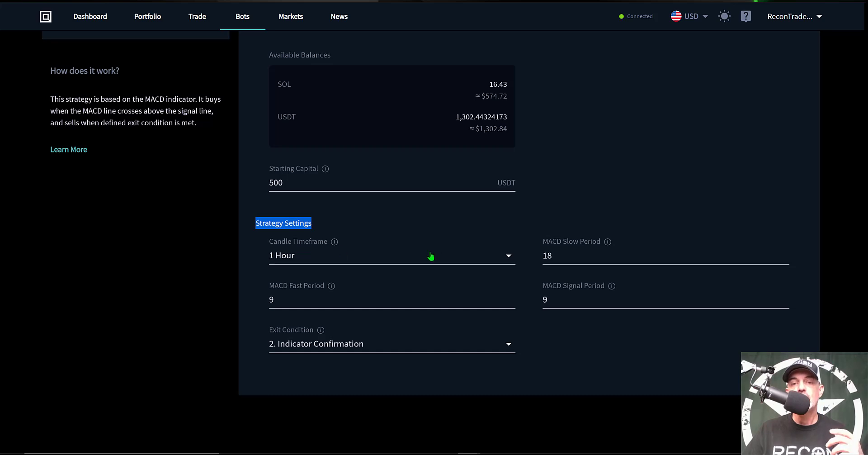
{"action": "left_click", "coordinate": [510, 257]}
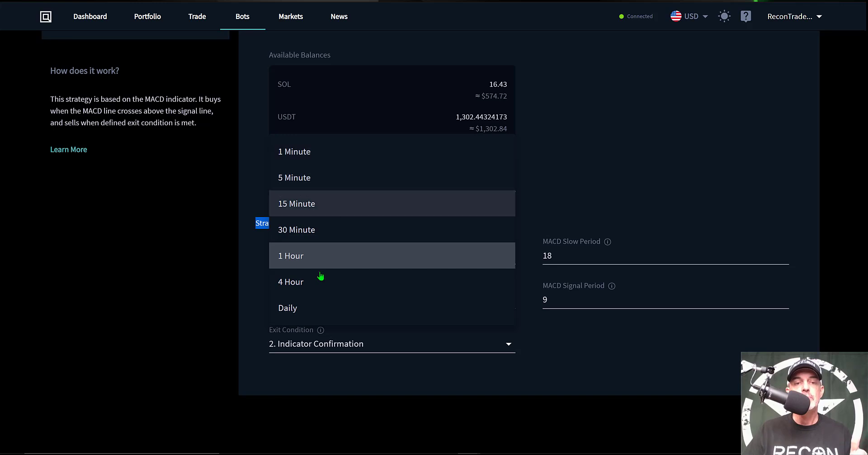
{"action": "left_click", "coordinate": [300, 256]}
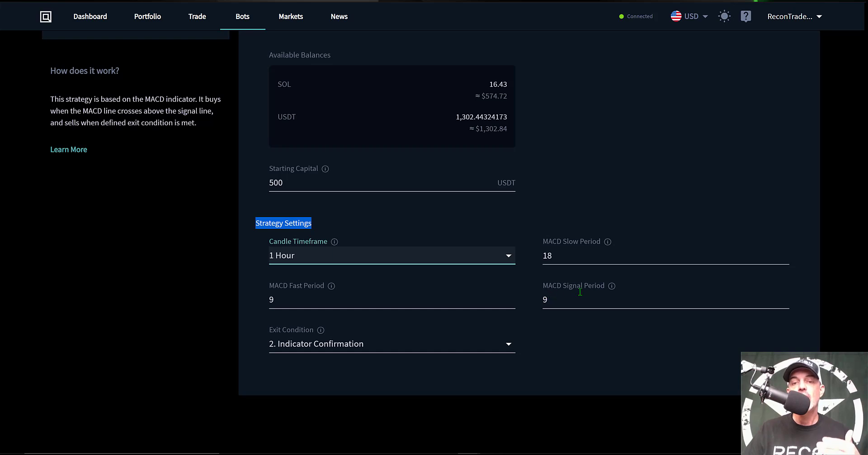
{"action": "left_click", "coordinate": [554, 226]}
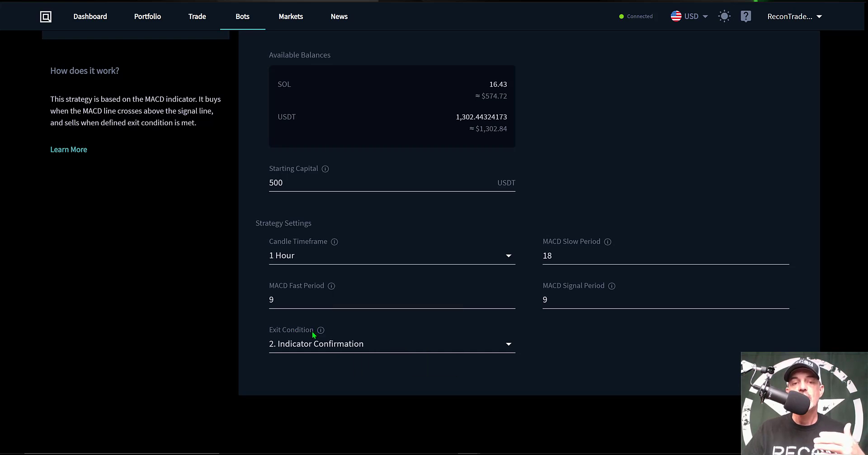
- Try the Profit Target or Stop Loss exit, then set it back to Indicator Confirmation
{"action": "left_click", "coordinate": [334, 341]}
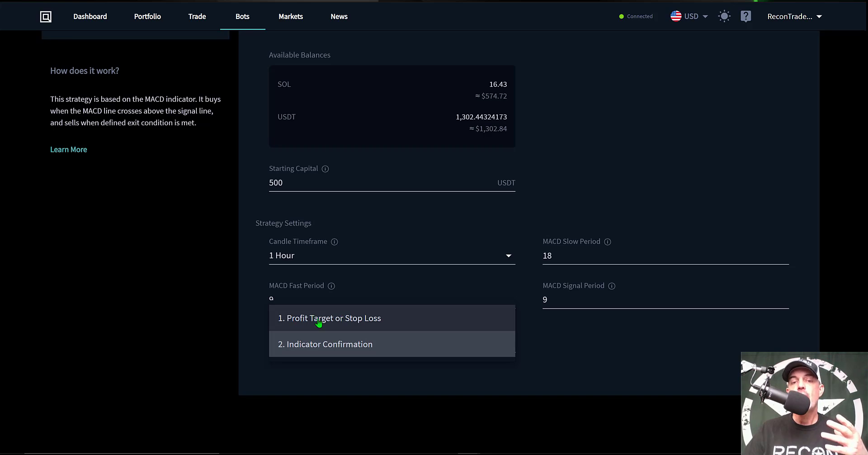
{"action": "left_click", "coordinate": [369, 322]}
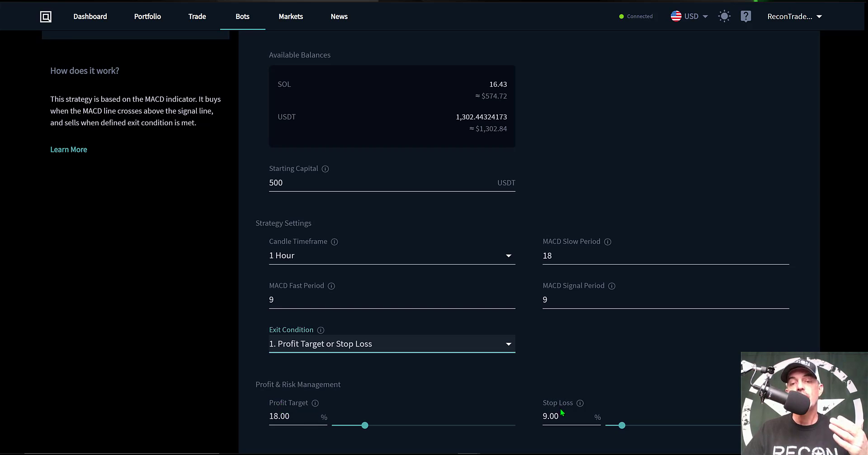
{"action": "left_click", "coordinate": [509, 349]}
{"action": "left_click", "coordinate": [372, 373]}
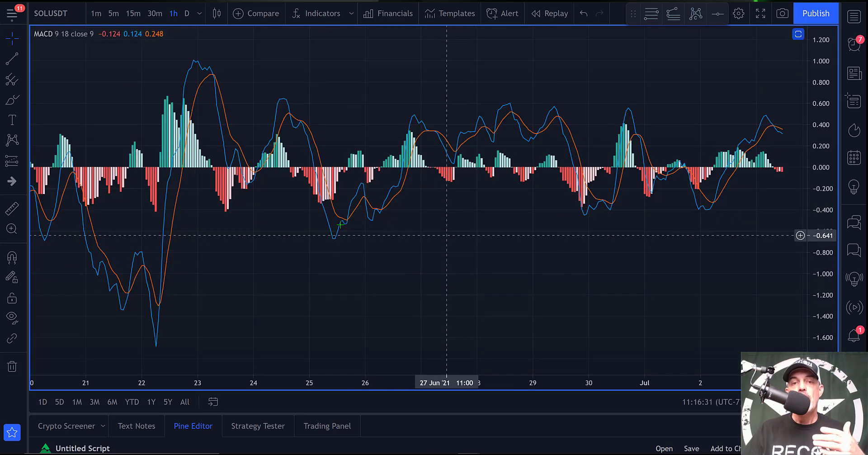
- Maximize the MACD 9 18 close 9 pane on the SOLUSDT 1h TradingView chart
{"action": "double_click", "coordinate": [352, 337]}
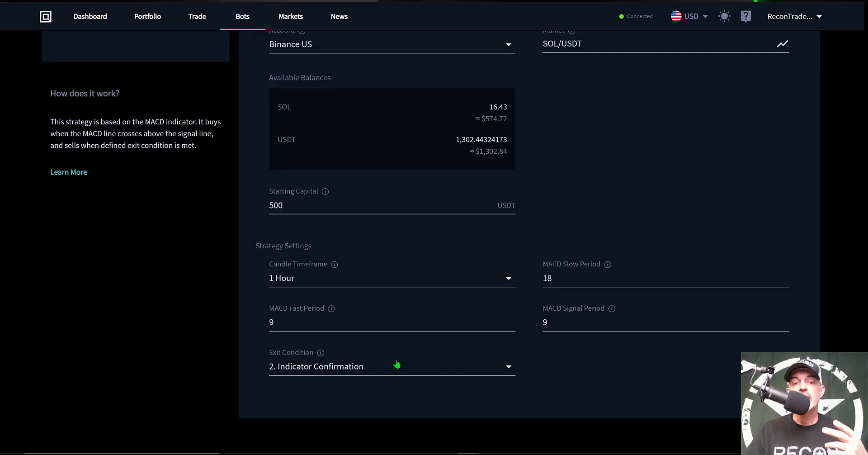
- Keep the Indicator Confirmation exit and run a 1 Month backtest of the MACD bot
{"action": "left_click", "coordinate": [332, 371]}
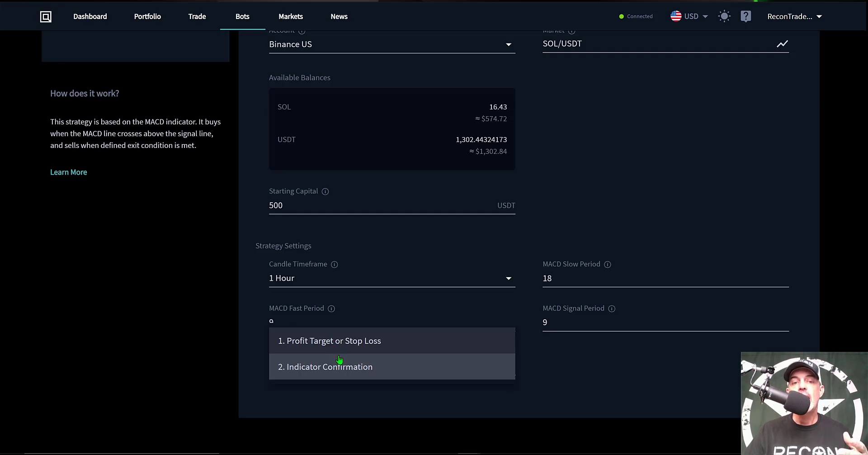
{"action": "left_click", "coordinate": [589, 161]}
{"action": "scroll", "coordinate": [641, 173], "scroll_direction": "up", "scroll_amount": 3}
{"action": "scroll", "coordinate": [640, 172], "scroll_direction": "up", "scroll_amount": 2}
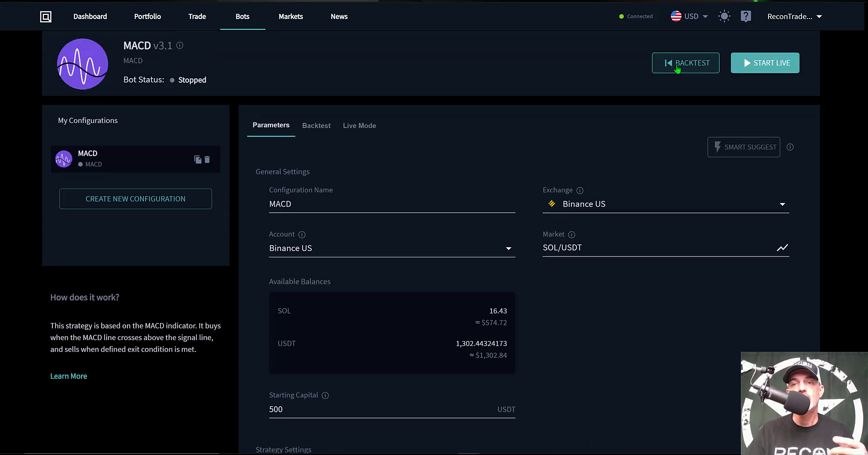
{"action": "left_click", "coordinate": [678, 69]}
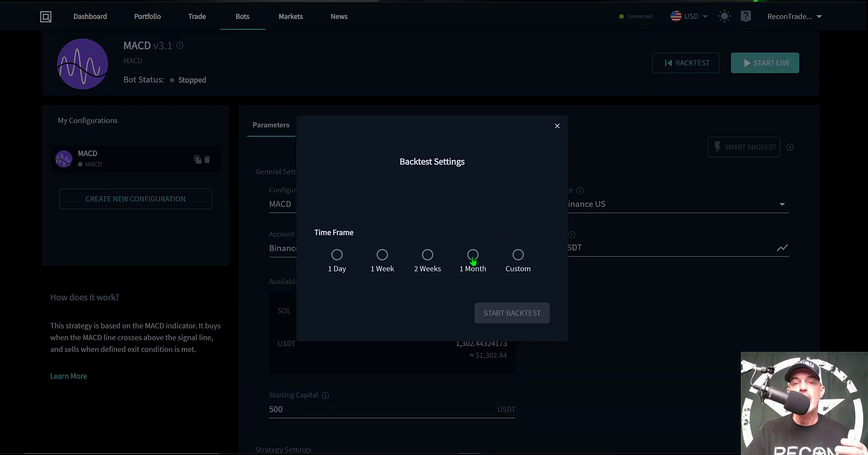
{"action": "left_click", "coordinate": [473, 256]}
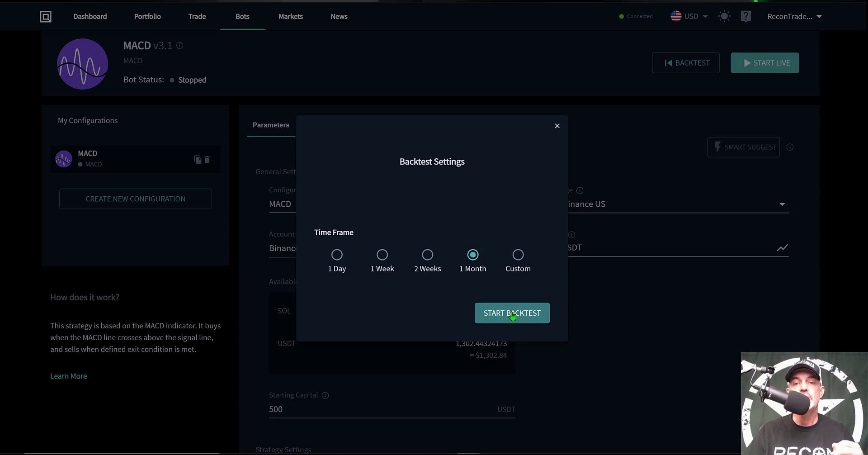
{"action": "left_click", "coordinate": [512, 312]}
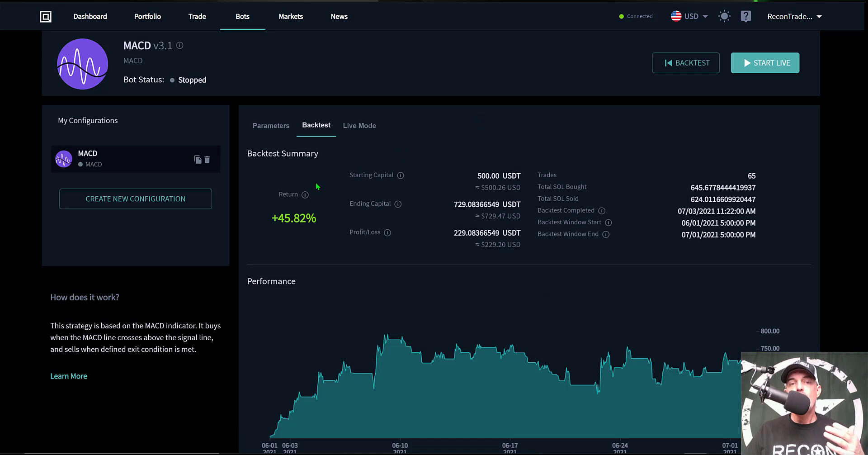
- Review the backtest's 45.82% return, 06/01/2021 start date, trade count and starting capital
{"action": "left_click_drag", "start_coordinate": [281, 219], "coordinate": [319, 220]}
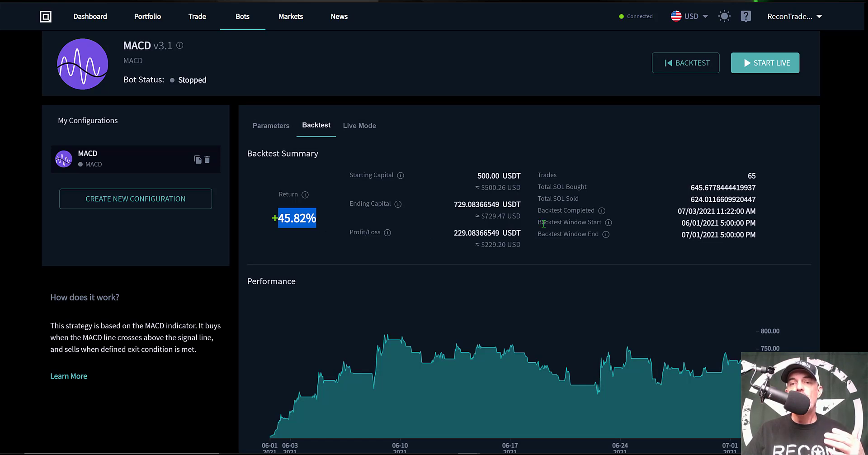
{"action": "left_click_drag", "start_coordinate": [542, 223], "coordinate": [618, 226]}
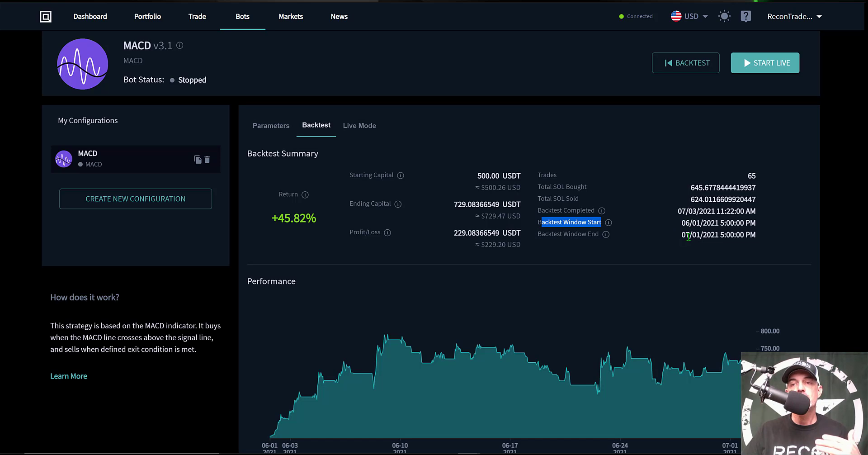
{"action": "mouse_move", "coordinate": [558, 176]}
{"action": "left_mouse_down"}
{"action": "mouse_move", "coordinate": [536, 176]}
{"action": "mouse_move", "coordinate": [554, 175]}
{"action": "left_mouse_up"}
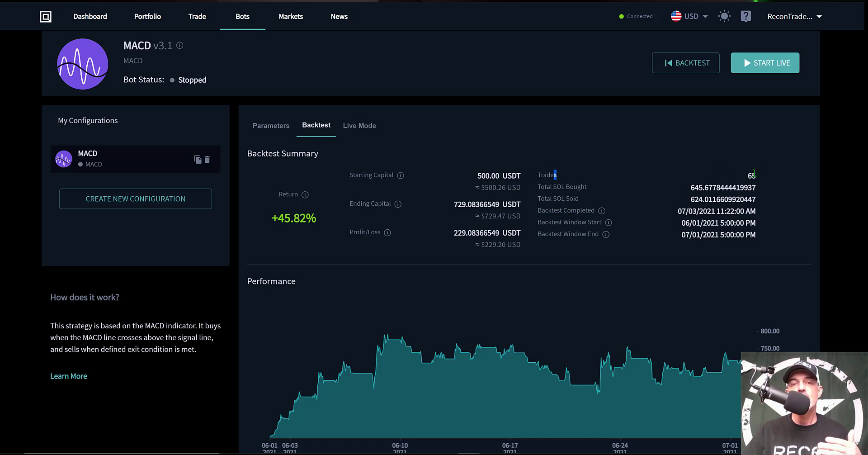
{"action": "left_click_drag", "start_coordinate": [354, 176], "coordinate": [392, 176]}
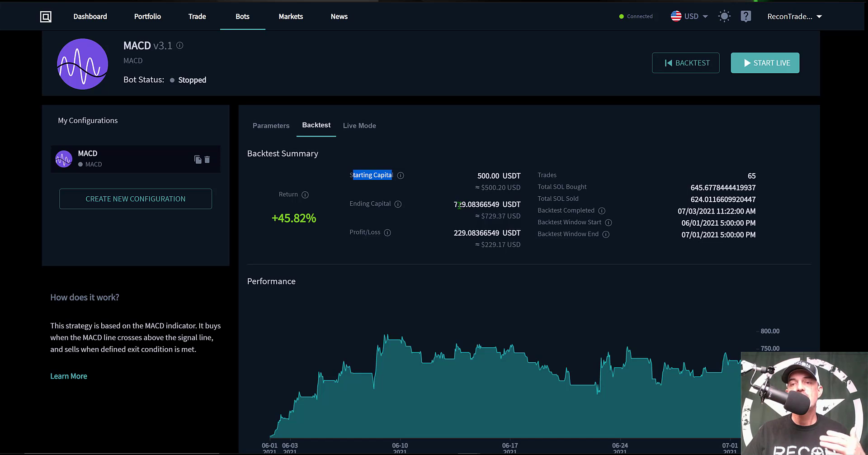
{"action": "left_click", "coordinate": [597, 152]}
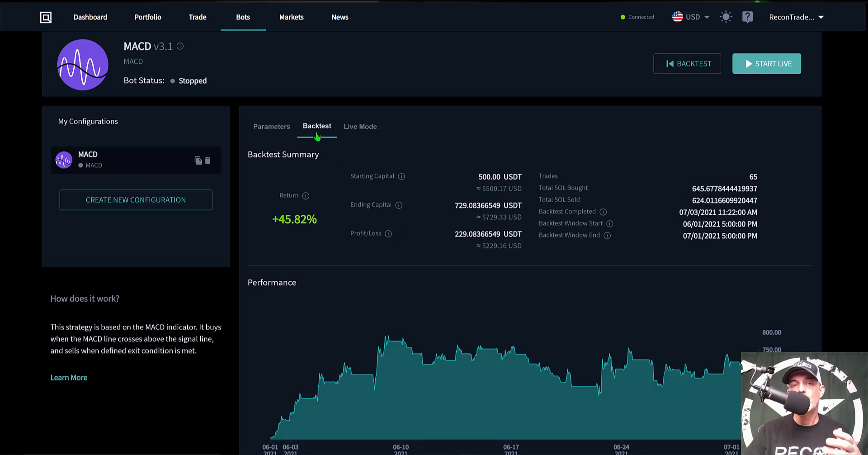
- Open the Parameters tab, scroll through Strategy Settings and return to the top
{"action": "left_click", "coordinate": [272, 131]}
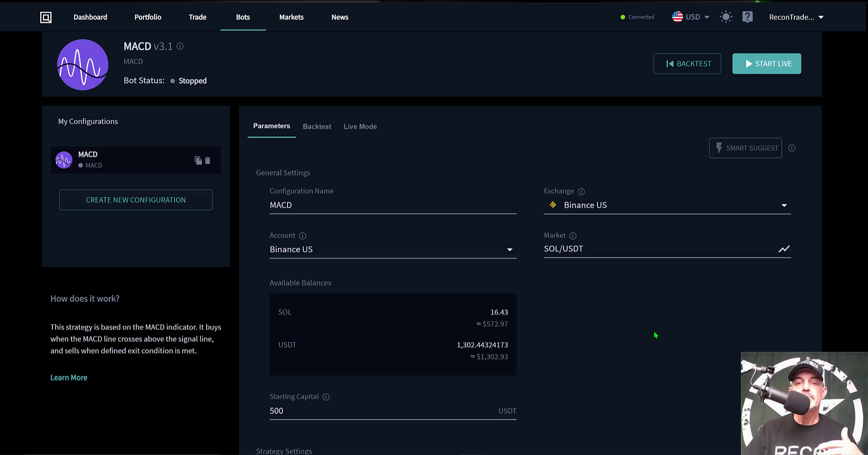
{"action": "scroll", "coordinate": [303, 188], "scroll_direction": "down", "scroll_amount": 4}
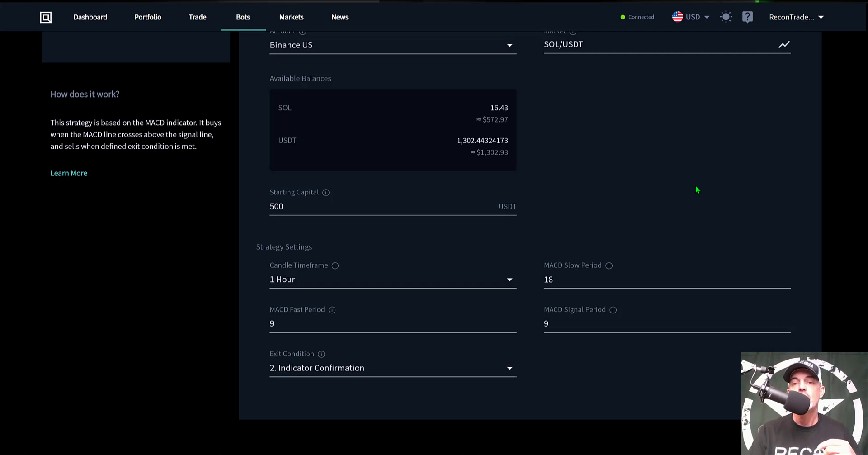
{"action": "scroll", "coordinate": [697, 190], "scroll_direction": "up", "scroll_amount": 5}
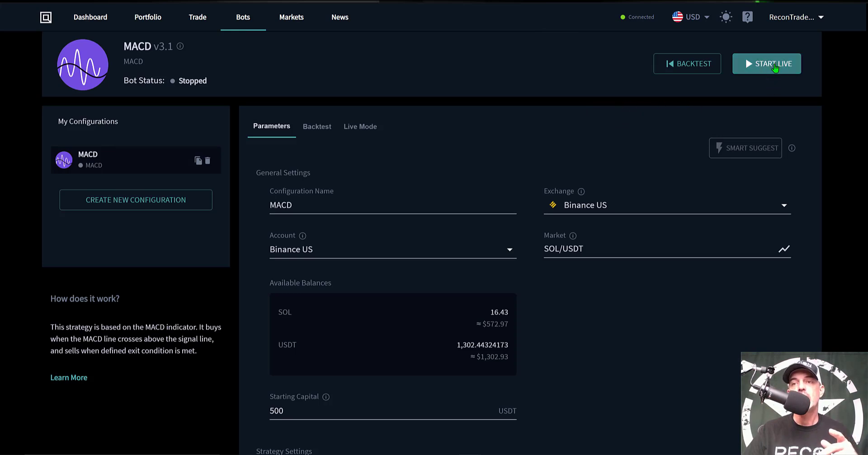
- Launch live mode for the MACD bot, confirming Binance US as the trading account
{"action": "left_click", "coordinate": [764, 67]}
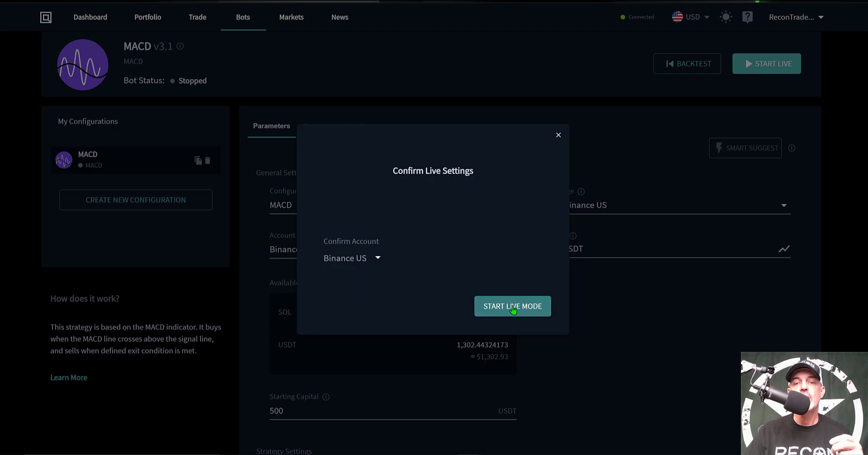
{"action": "left_click", "coordinate": [514, 309]}
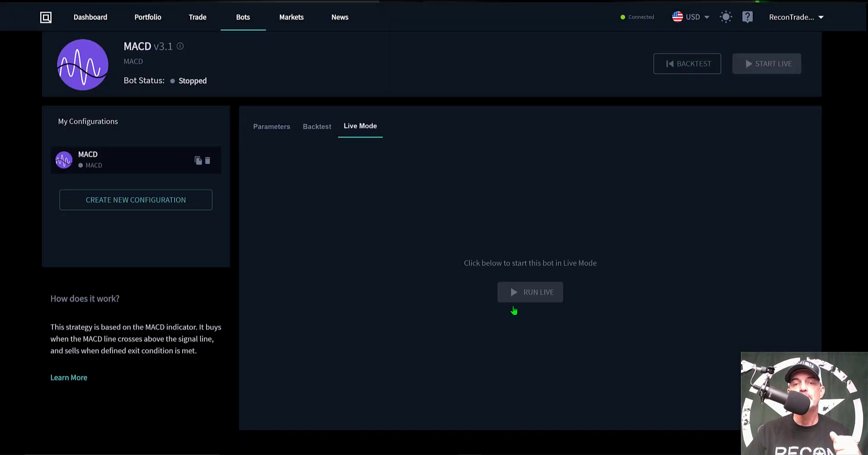